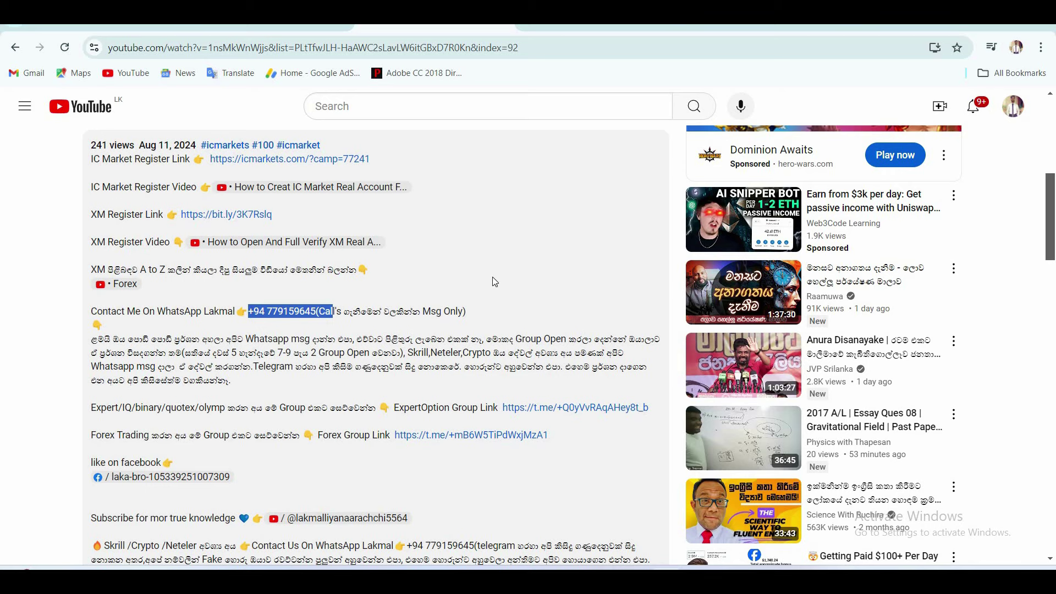
- Highlight the ExpertOption group link and the Forex group link in the video description
{"action": "scroll", "coordinate": [404, 270], "scroll_direction": "down", "scroll_amount": 3}
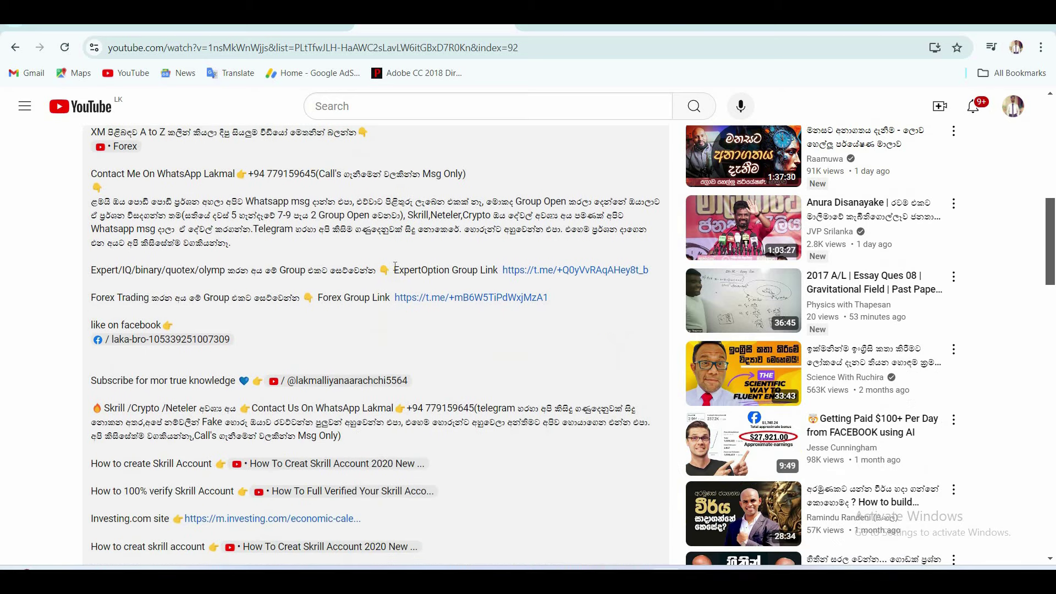
{"action": "left_click_drag", "start_coordinate": [647, 279], "coordinate": [394, 271]}
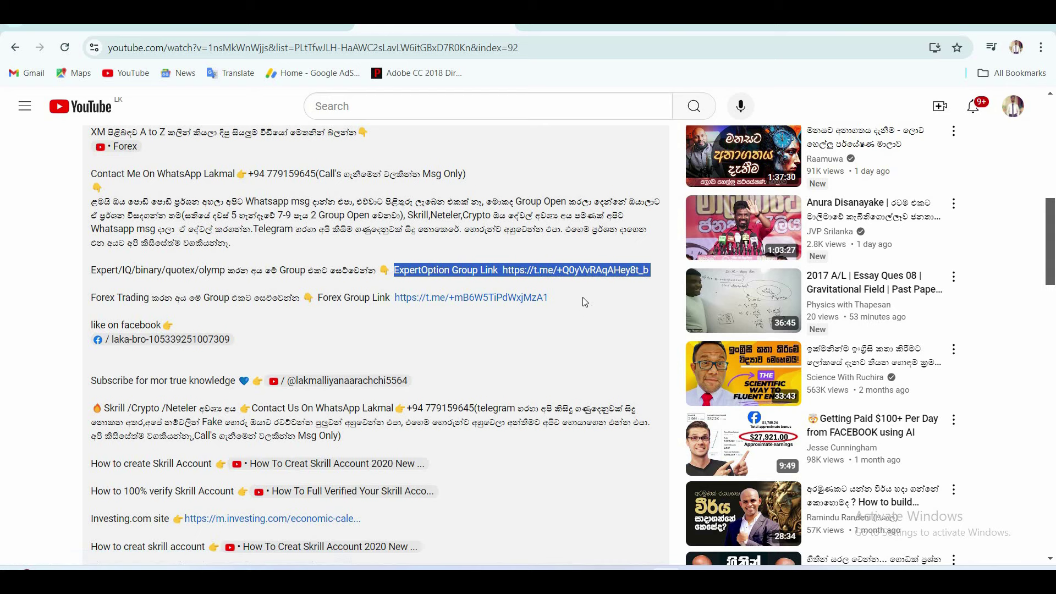
{"action": "left_click_drag", "start_coordinate": [549, 297], "coordinate": [469, 298]}
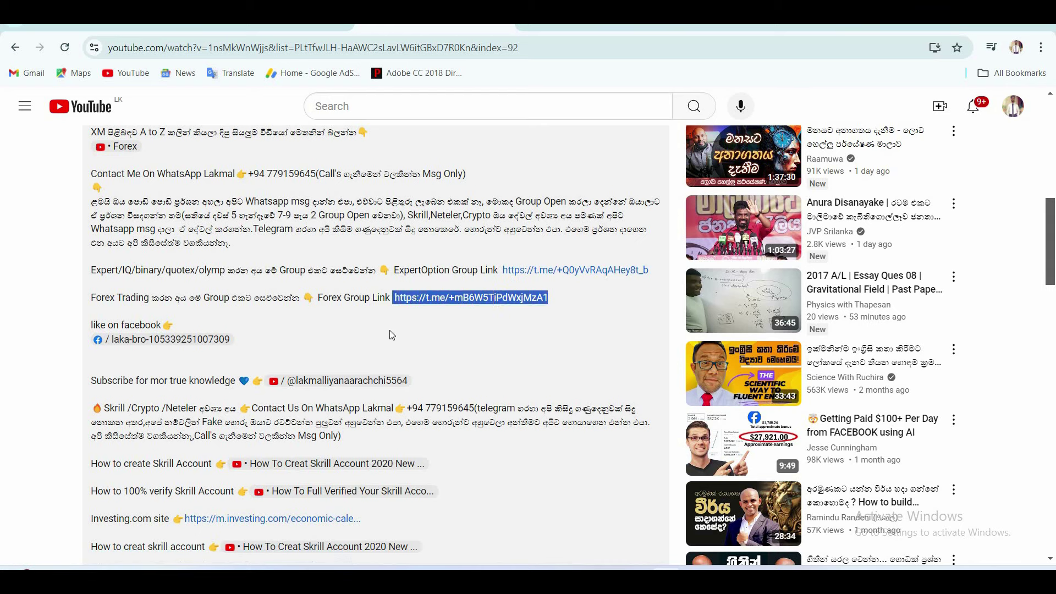
{"action": "left_click", "coordinate": [392, 335]}
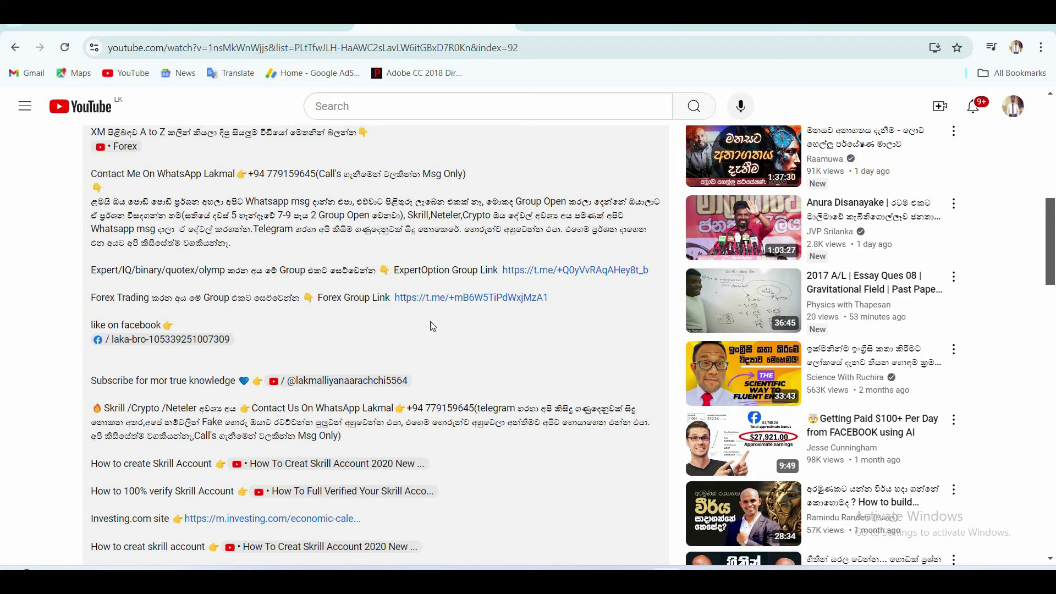
{"action": "scroll", "coordinate": [429, 307], "scroll_direction": "up", "scroll_amount": 10}
{"action": "left_click", "coordinate": [15, 49]}
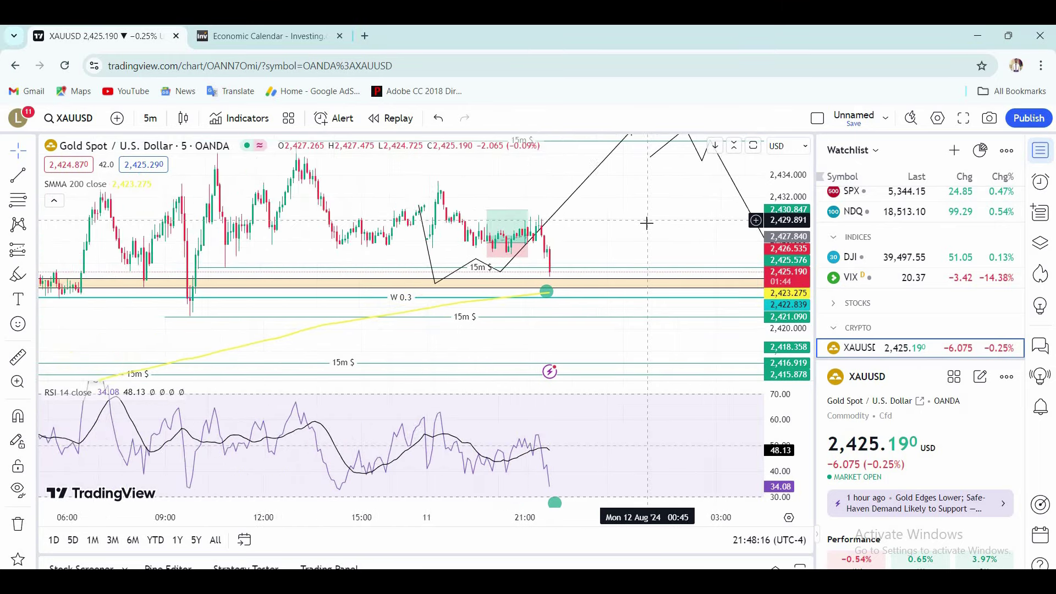
- Recolor the 15m $ level line at 2,425.576, just above the orange zone on the XAUUSD chart, to red
{"action": "scroll", "coordinate": [647, 223], "scroll_direction": "down", "scroll_amount": 2}
{"action": "scroll", "coordinate": [575, 473], "scroll_direction": "down", "scroll_amount": 1}
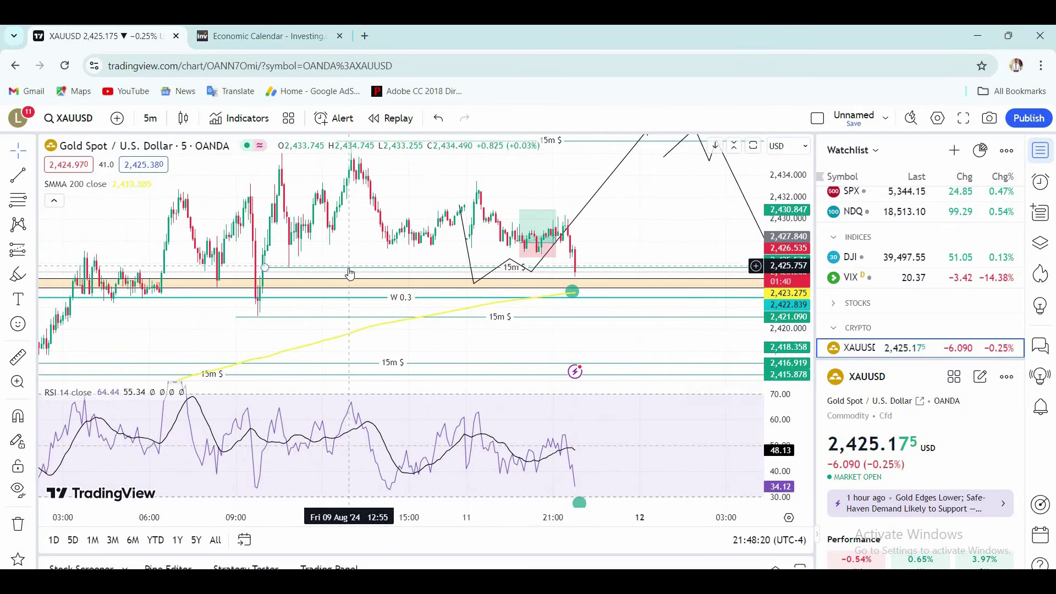
{"action": "left_click", "coordinate": [385, 269]}
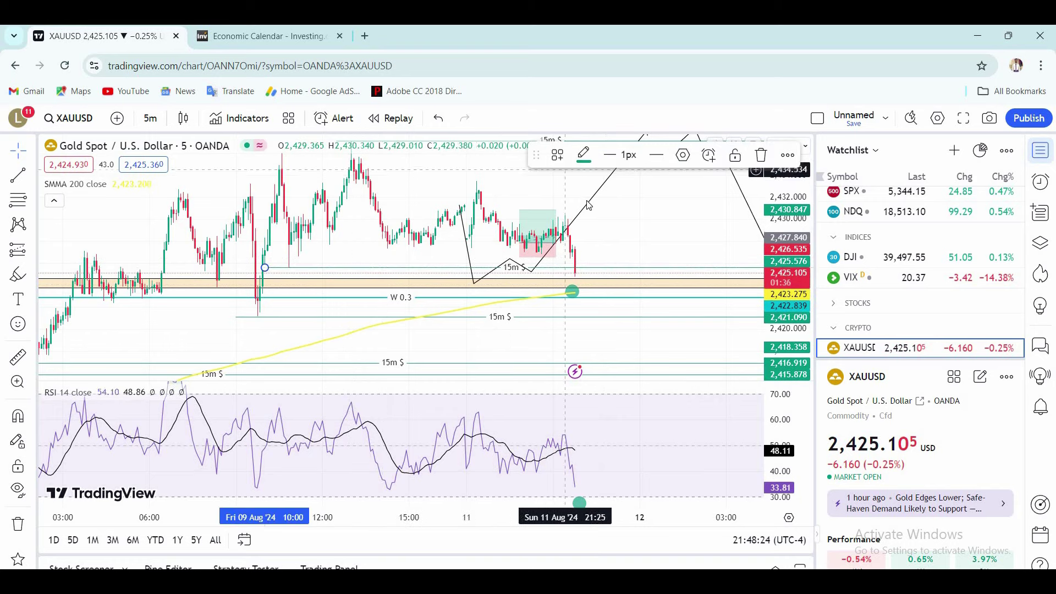
{"action": "left_click", "coordinate": [583, 154]}
{"action": "left_click", "coordinate": [584, 201]}
{"action": "left_click_drag", "start_coordinate": [698, 216], "coordinate": [655, 205]}
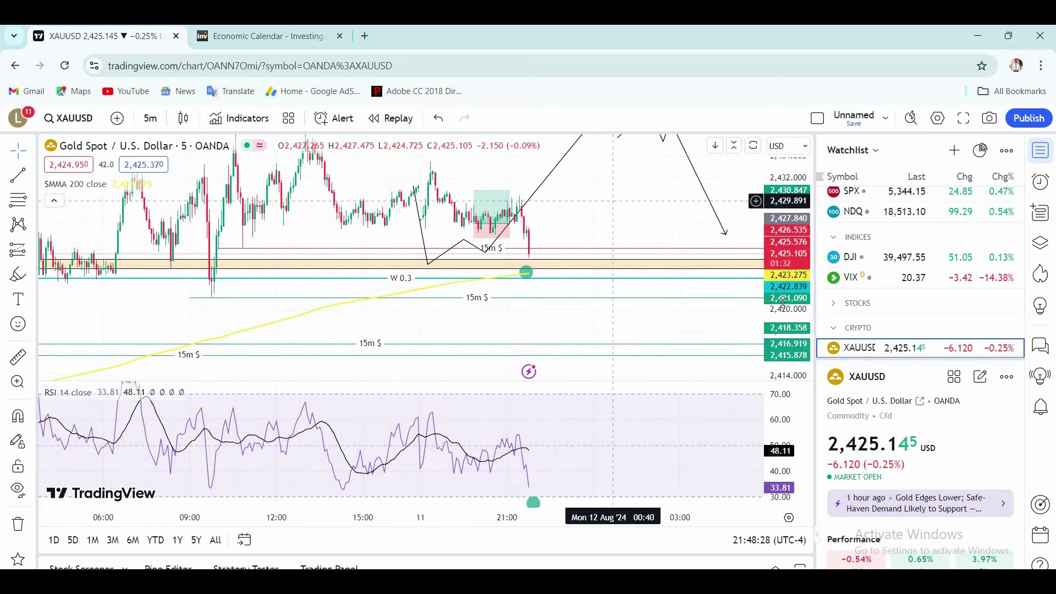
{"action": "scroll", "coordinate": [793, 236], "scroll_direction": "up", "scroll_amount": 2}
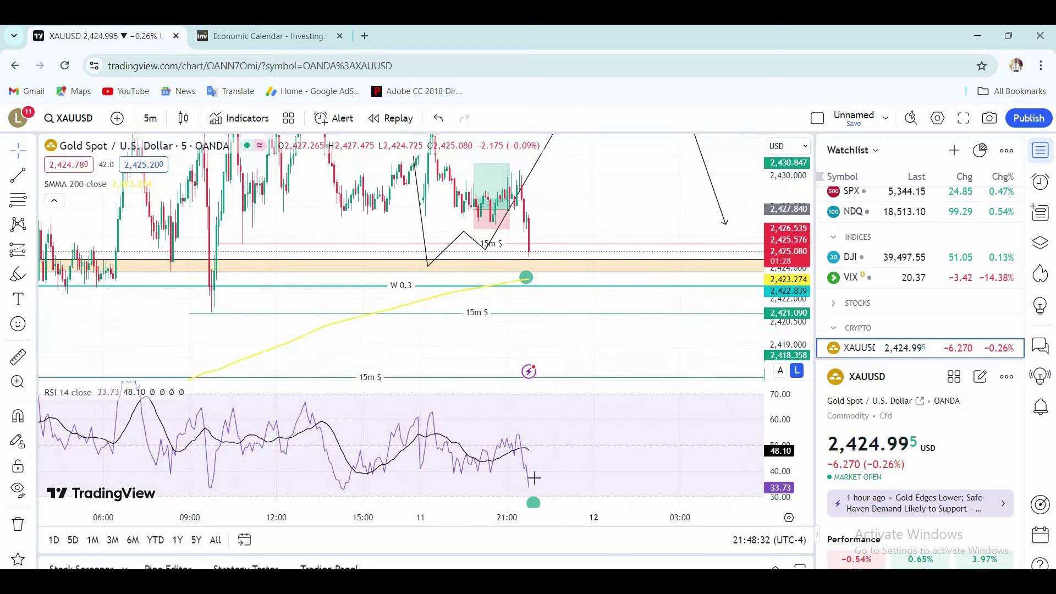
{"action": "scroll", "coordinate": [683, 250], "scroll_direction": "left", "scroll_amount": 3}
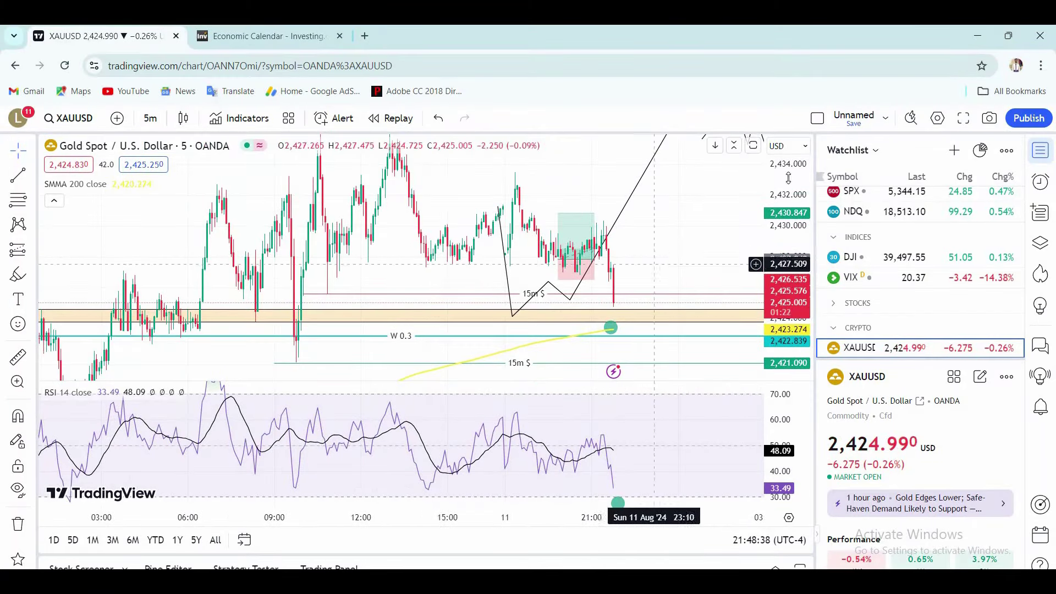
{"action": "left_click_drag", "start_coordinate": [787, 274], "coordinate": [787, 236]}
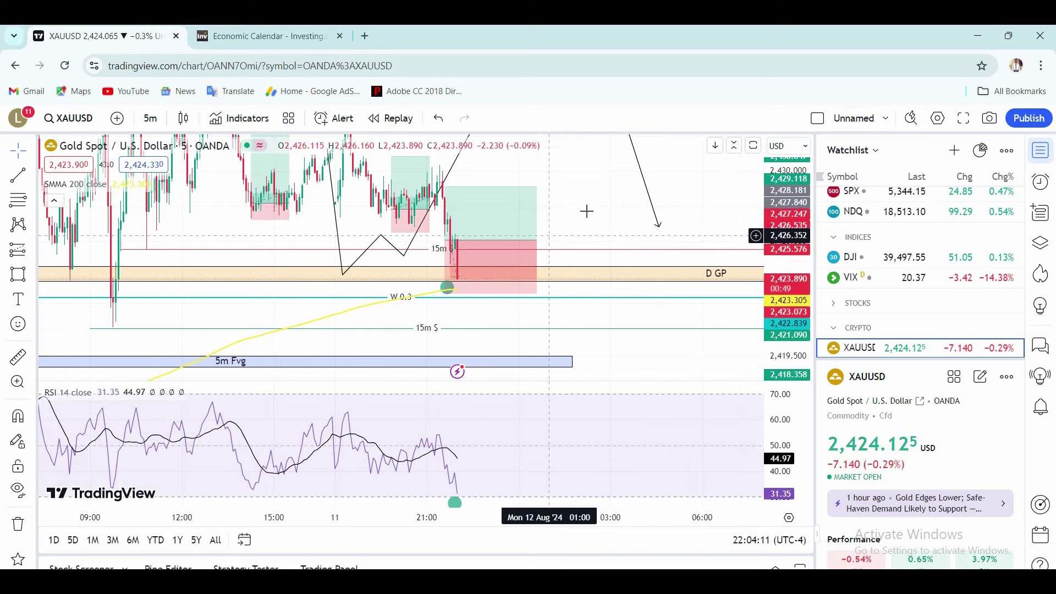
- Move the long position into the empty area after the latest candle with entry at 2,424.607, and set its stop to 2,422.850
{"action": "scroll", "coordinate": [677, 259], "scroll_direction": "left", "scroll_amount": 3}
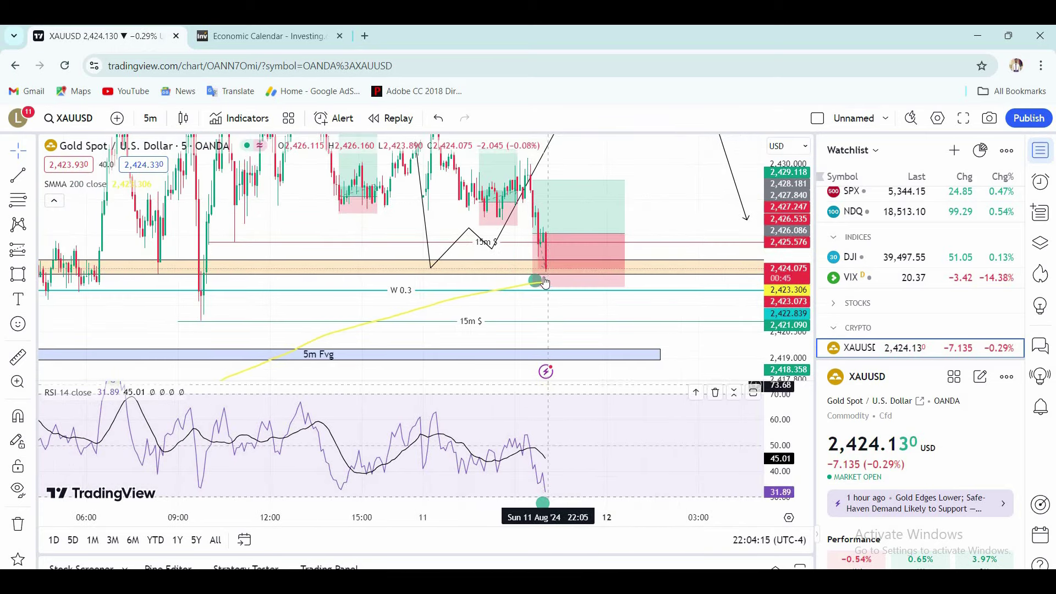
{"action": "left_click_drag", "start_coordinate": [580, 239], "coordinate": [717, 265]}
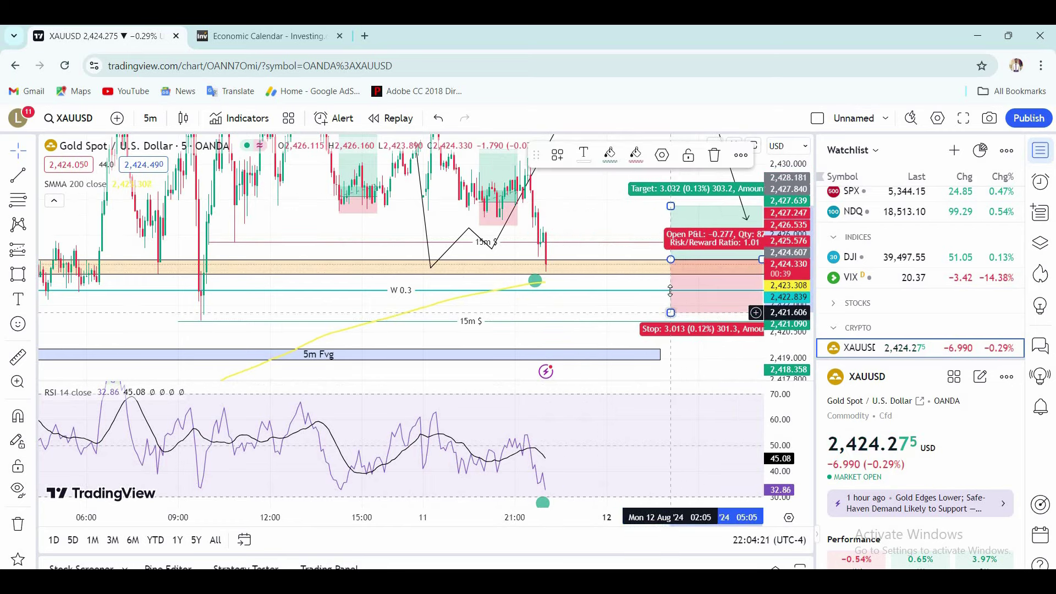
{"action": "left_click_drag", "start_coordinate": [669, 291], "coordinate": [670, 288]}
{"action": "left_click", "coordinate": [476, 250]}
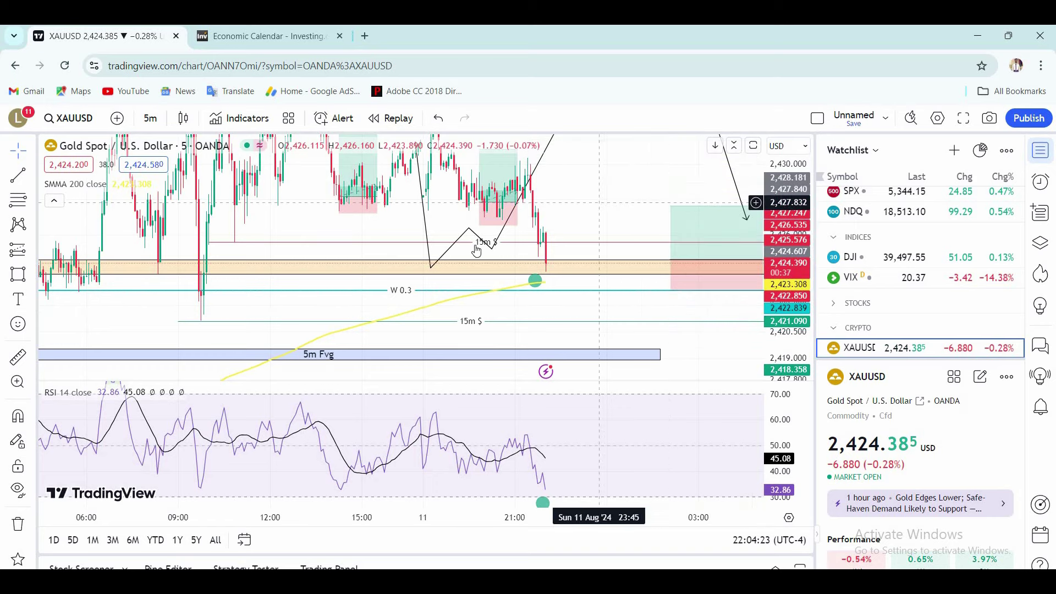
{"action": "left_click_drag", "start_coordinate": [476, 250], "coordinate": [395, 235]}
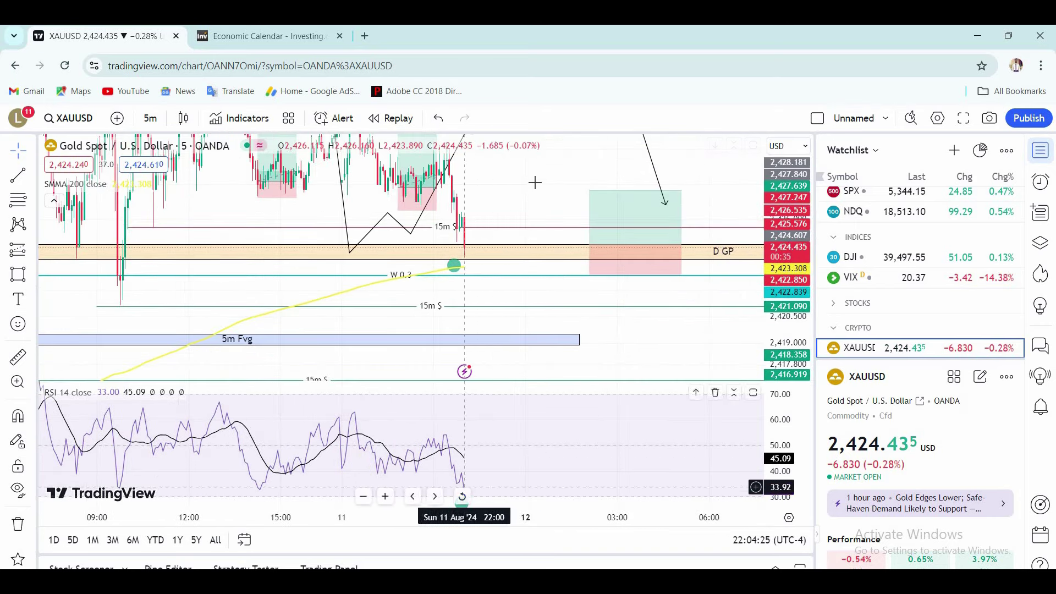
{"action": "left_click_drag", "start_coordinate": [540, 383], "coordinate": [675, 375]}
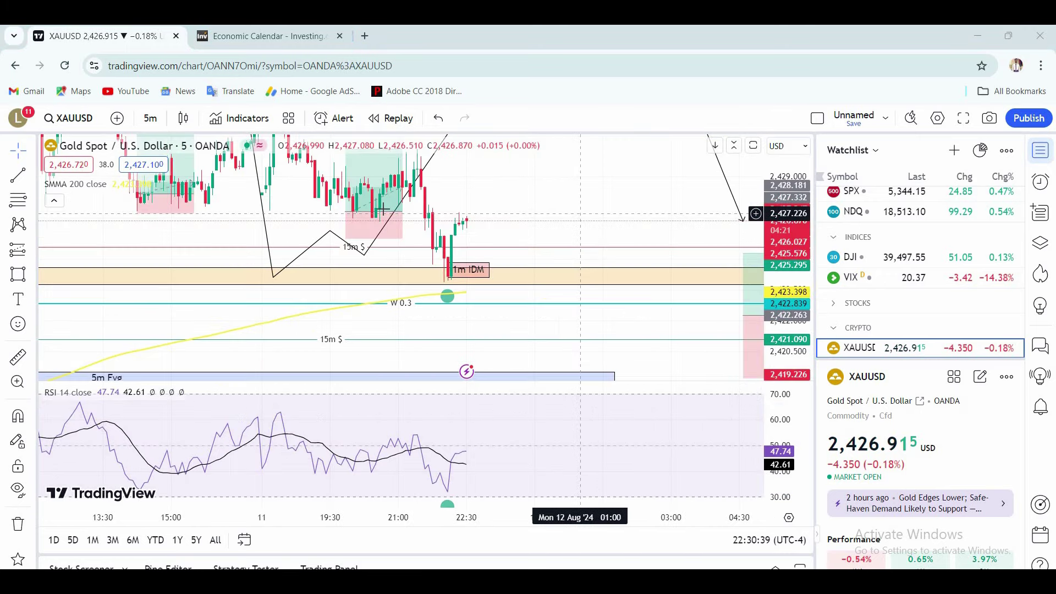
- Draw a Fibonacci retracement from the recent swing low at 2,423.884 up to about 2,427.308
{"action": "left_click_drag", "start_coordinate": [573, 198], "coordinate": [610, 200]}
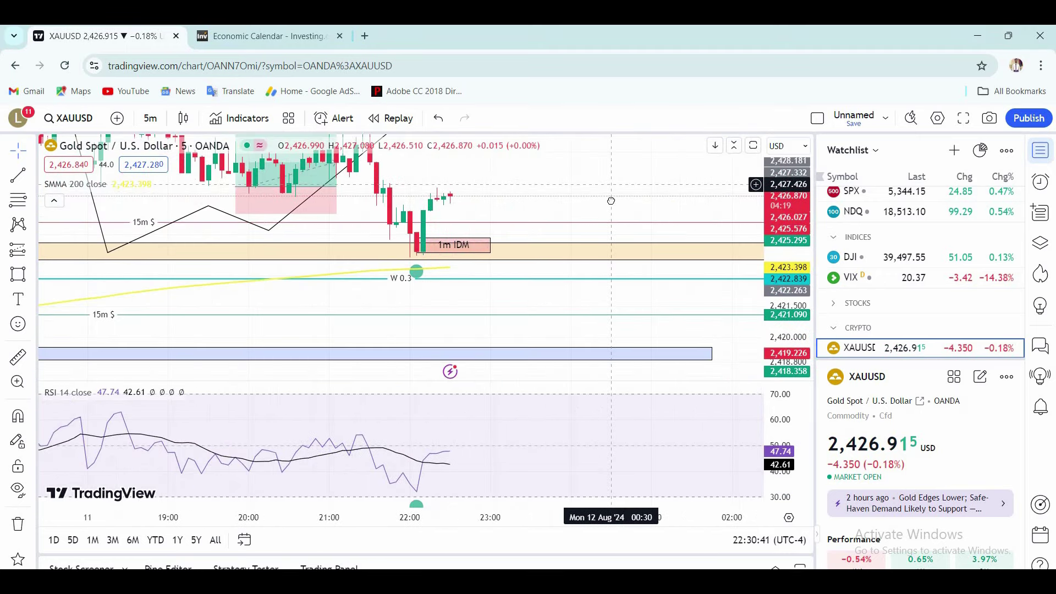
{"action": "scroll", "coordinate": [701, 401], "scroll_direction": "left", "scroll_amount": 3}
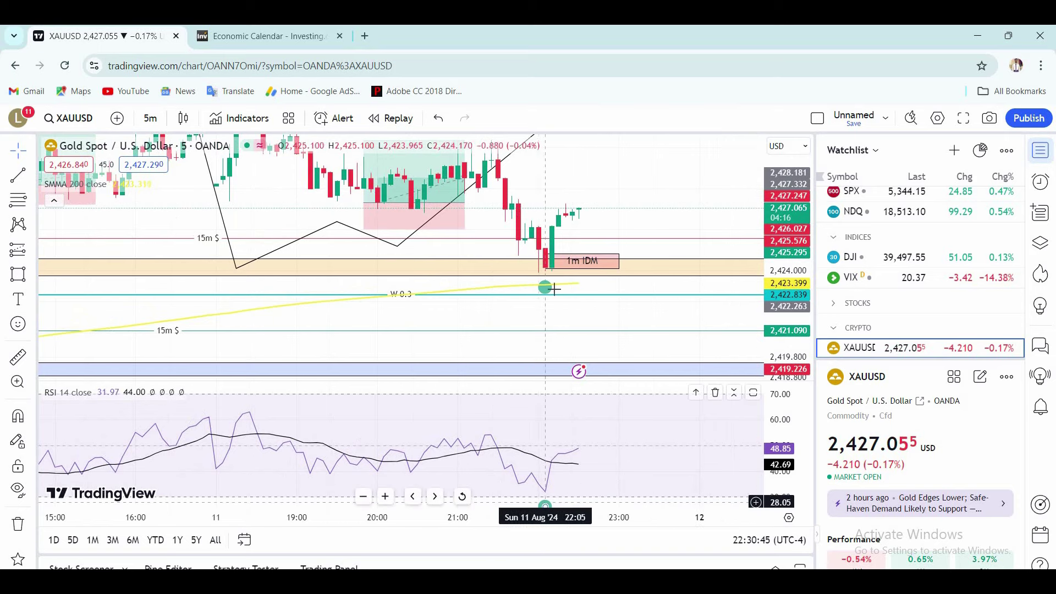
{"action": "scroll", "coordinate": [723, 242], "scroll_direction": "right", "scroll_amount": 2}
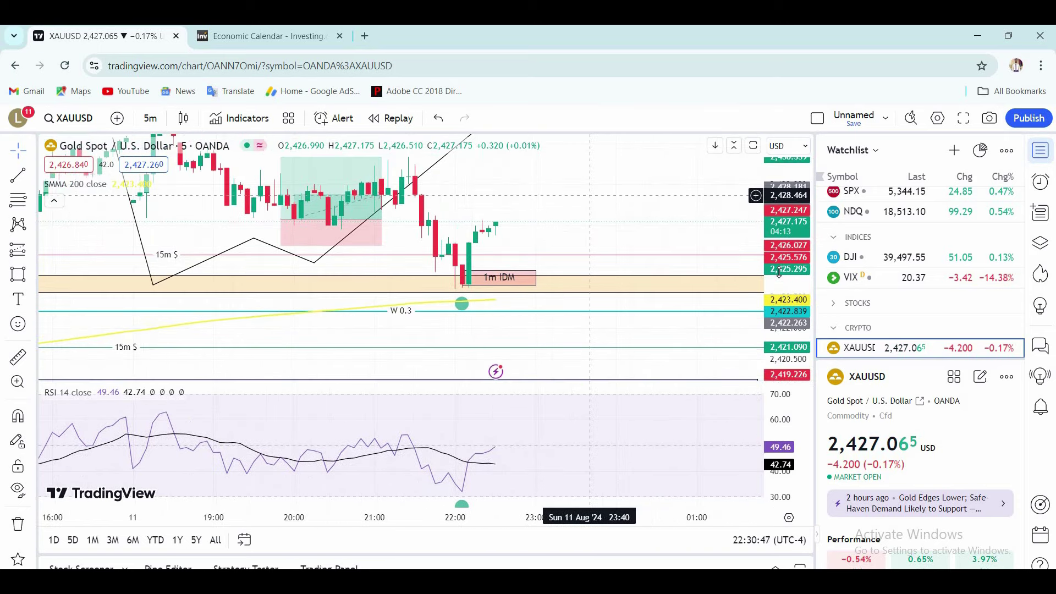
{"action": "left_click", "coordinate": [17, 199]}
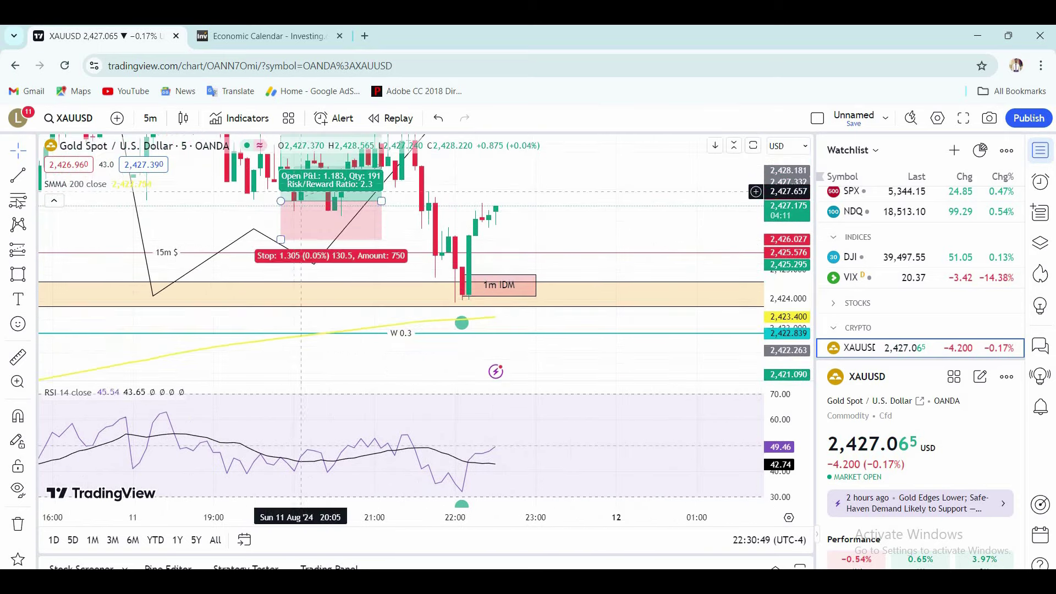
{"action": "left_click", "coordinate": [435, 302]}
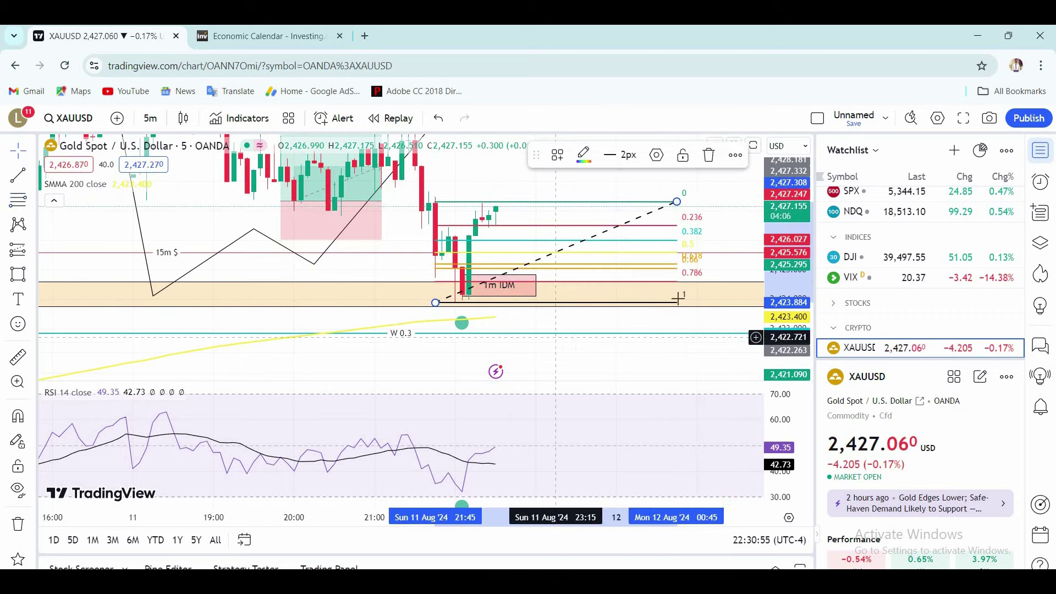
- Examine the candles around the 1m IDM zone on the 3-minute and 1-minute intervals
{"action": "scroll", "coordinate": [688, 231], "scroll_direction": "up", "scroll_amount": 4}
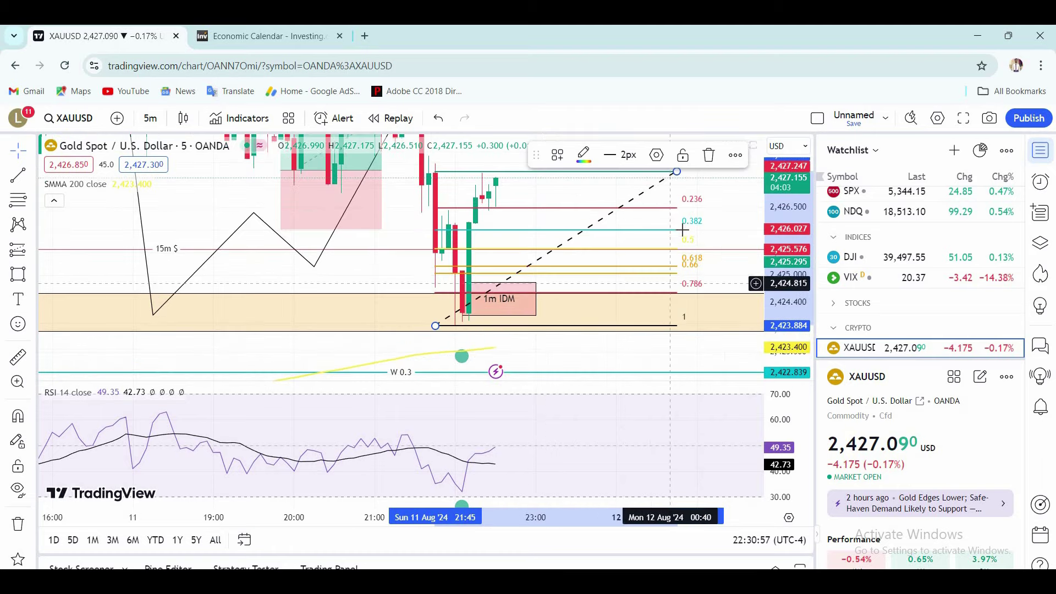
{"action": "left_click_drag", "start_coordinate": [342, 264], "coordinate": [355, 232]}
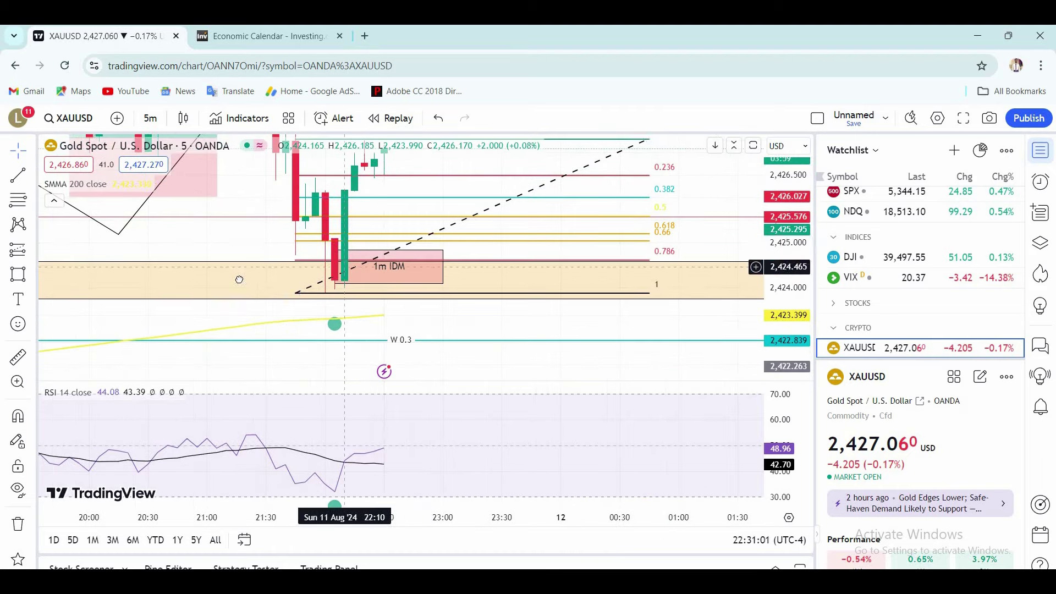
{"action": "left_click_drag", "start_coordinate": [246, 241], "coordinate": [240, 277]}
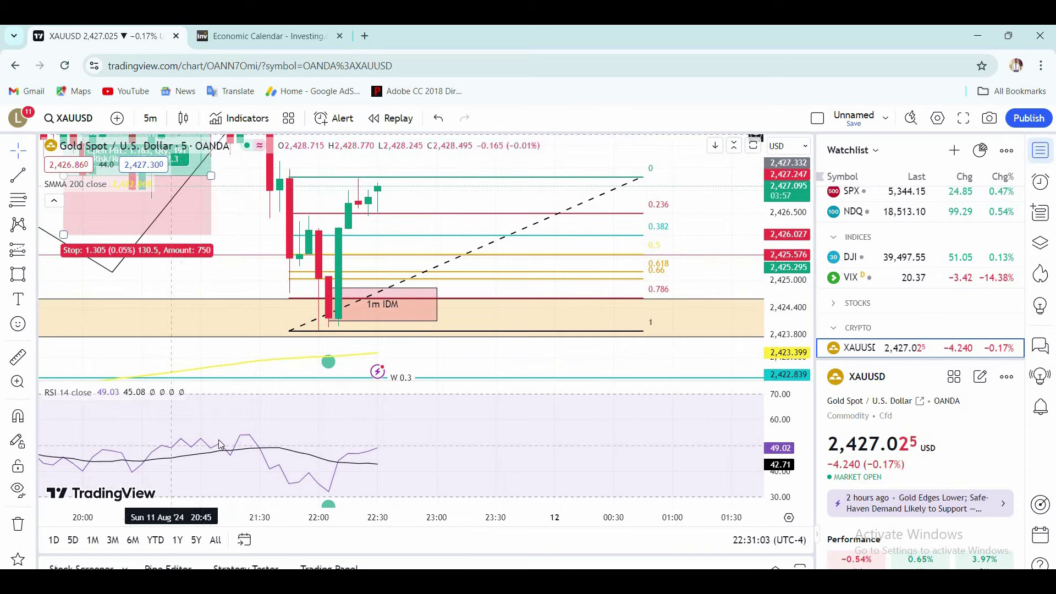
{"action": "left_click", "coordinate": [151, 118]}
{"action": "left_click", "coordinate": [166, 462]}
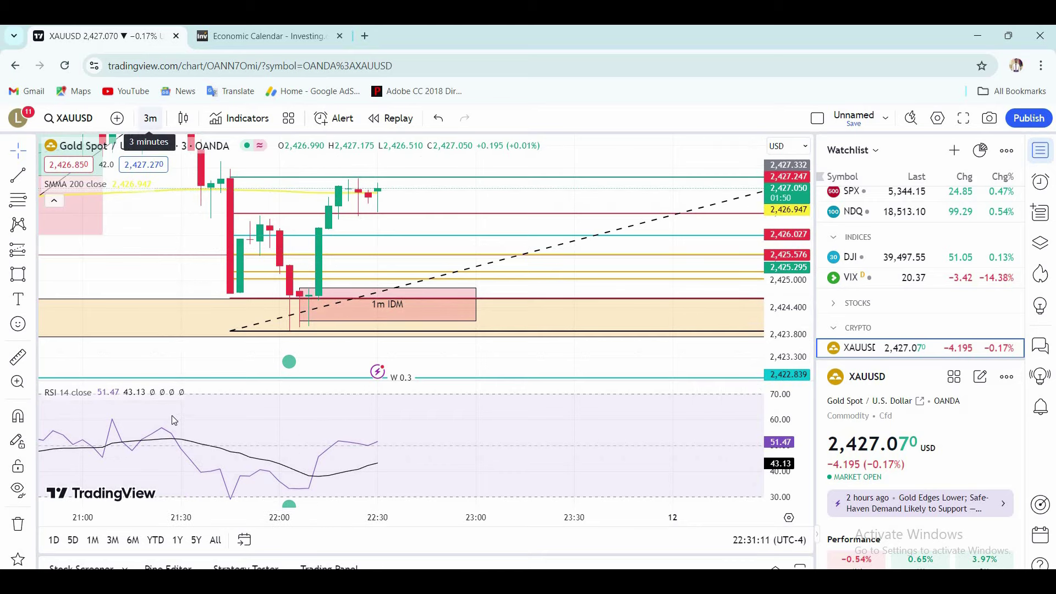
{"action": "left_click", "coordinate": [150, 118]}
{"action": "left_click", "coordinate": [201, 415]}
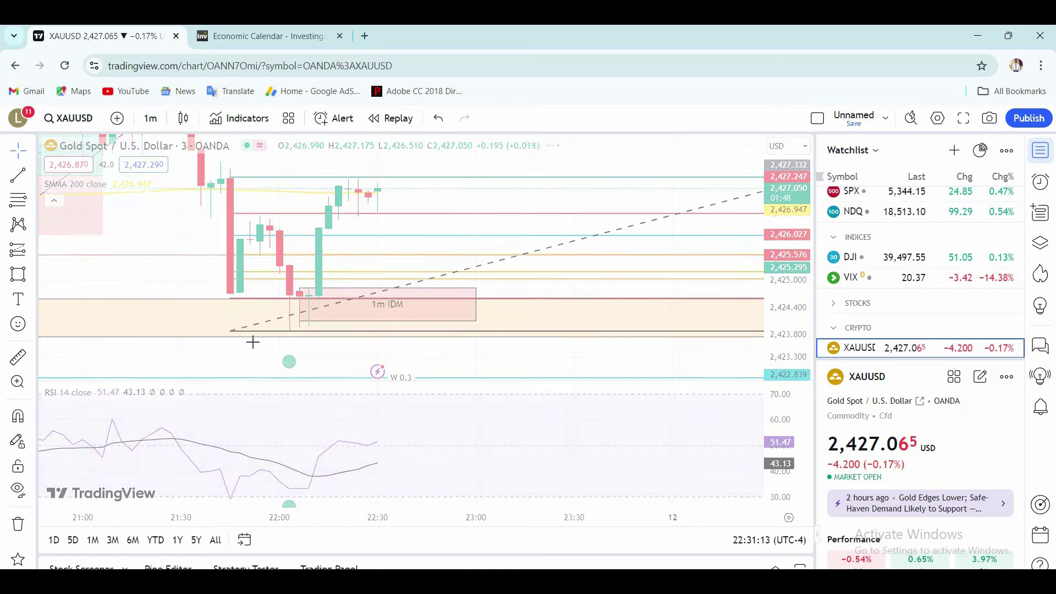
{"action": "scroll", "coordinate": [385, 330], "scroll_direction": "down", "scroll_amount": 3}
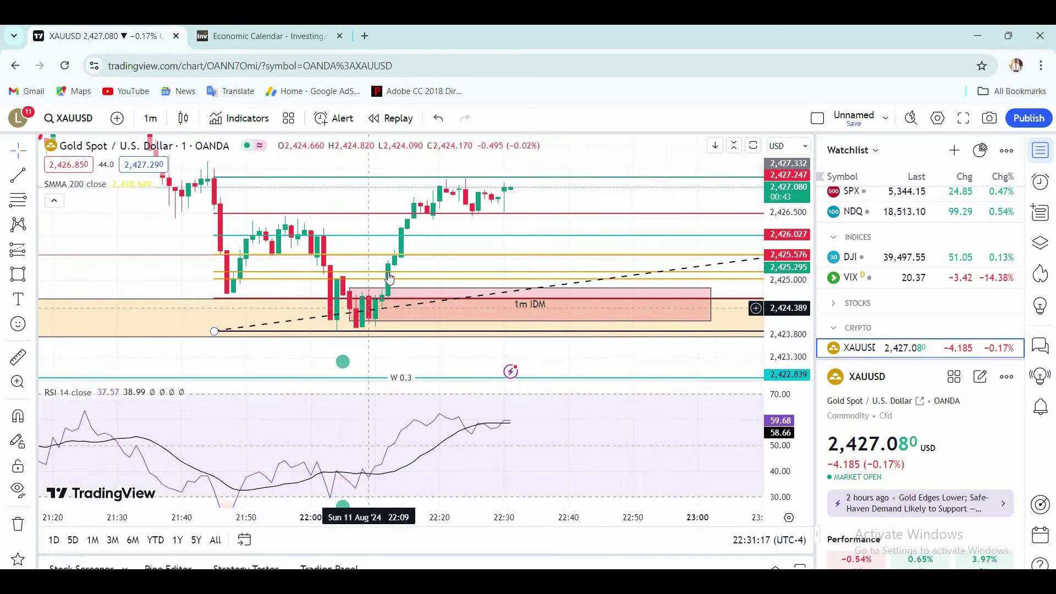
- Return the chart to the 5-minute interval
{"action": "left_click", "coordinate": [144, 118]}
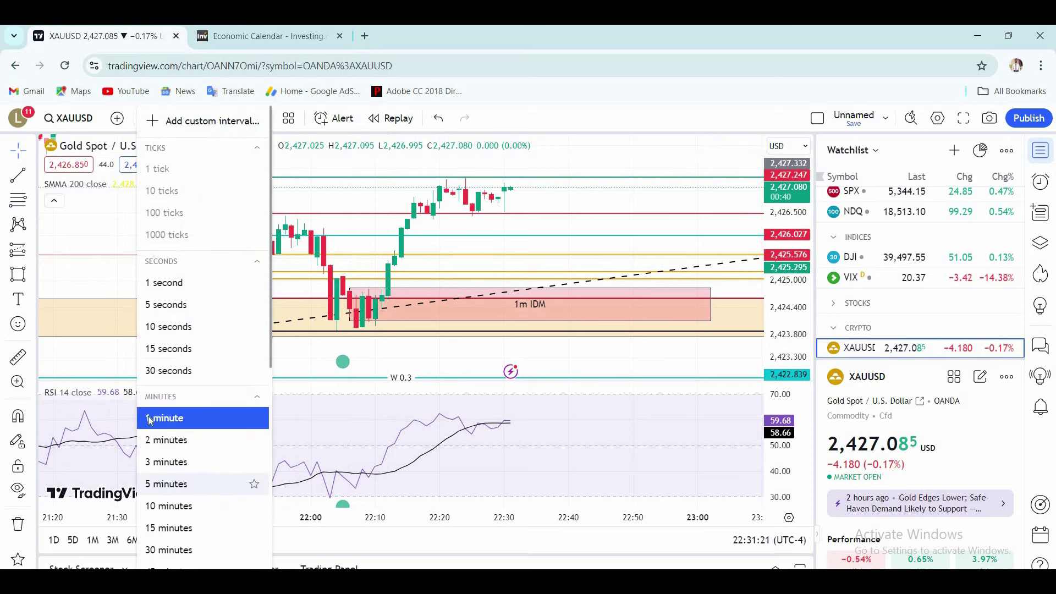
{"action": "left_click", "coordinate": [149, 419]}
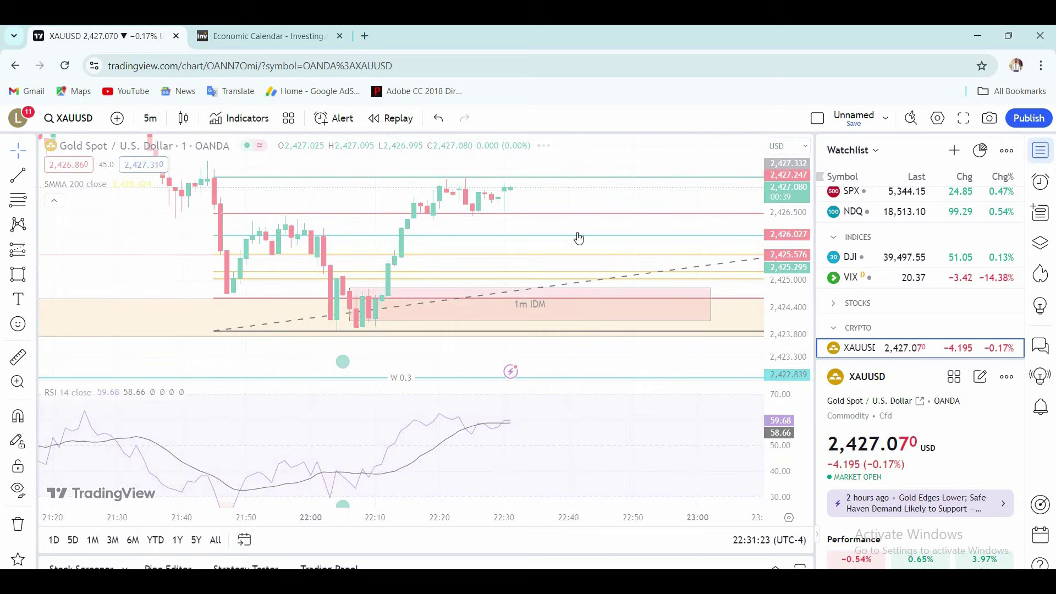
{"action": "key", "text": "5"}
{"action": "key", "text": "Return"}
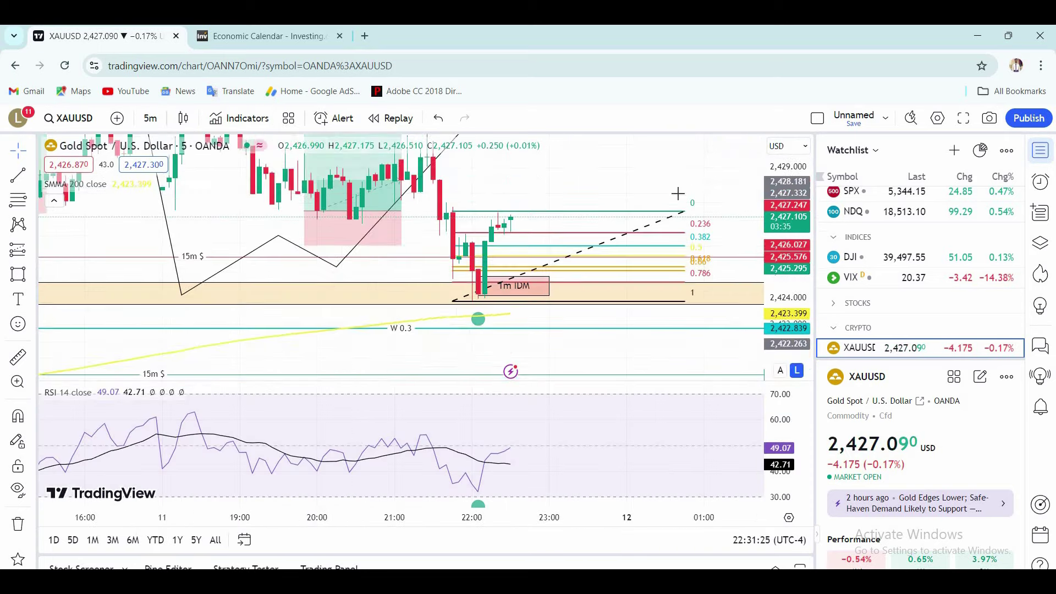
{"action": "scroll", "coordinate": [489, 202], "scroll_direction": "up", "scroll_amount": 3}
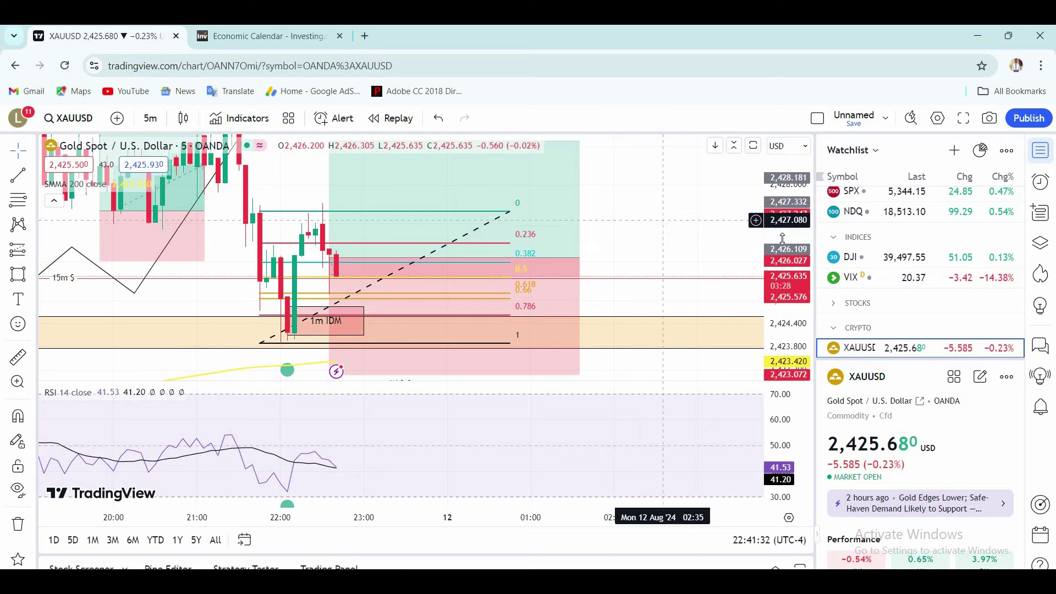
{"action": "scroll", "coordinate": [692, 261], "scroll_direction": "down", "scroll_amount": 4}
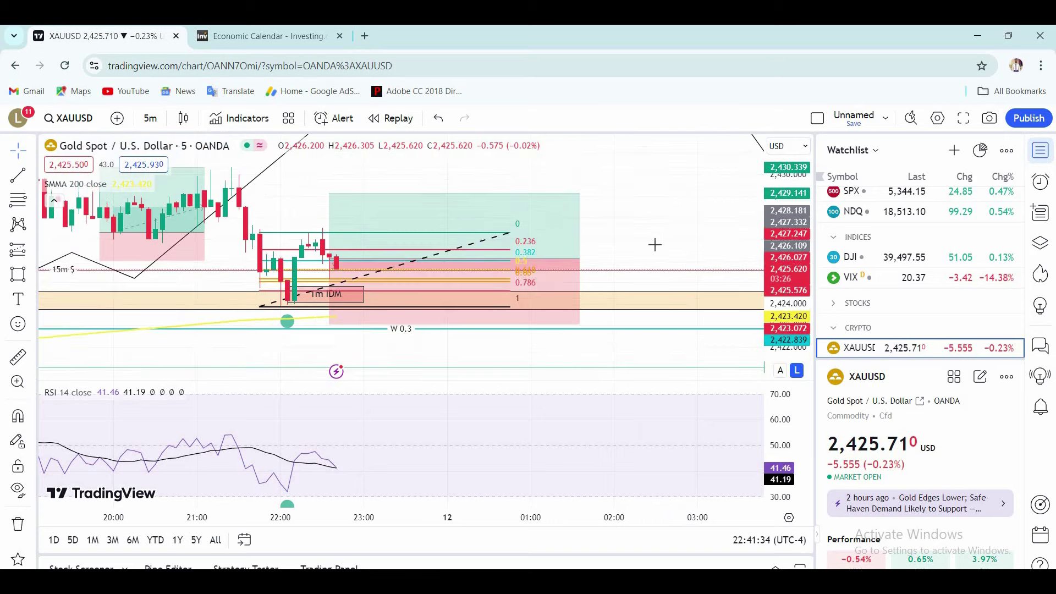
{"action": "scroll", "coordinate": [581, 245], "scroll_direction": "right", "scroll_amount": 4}
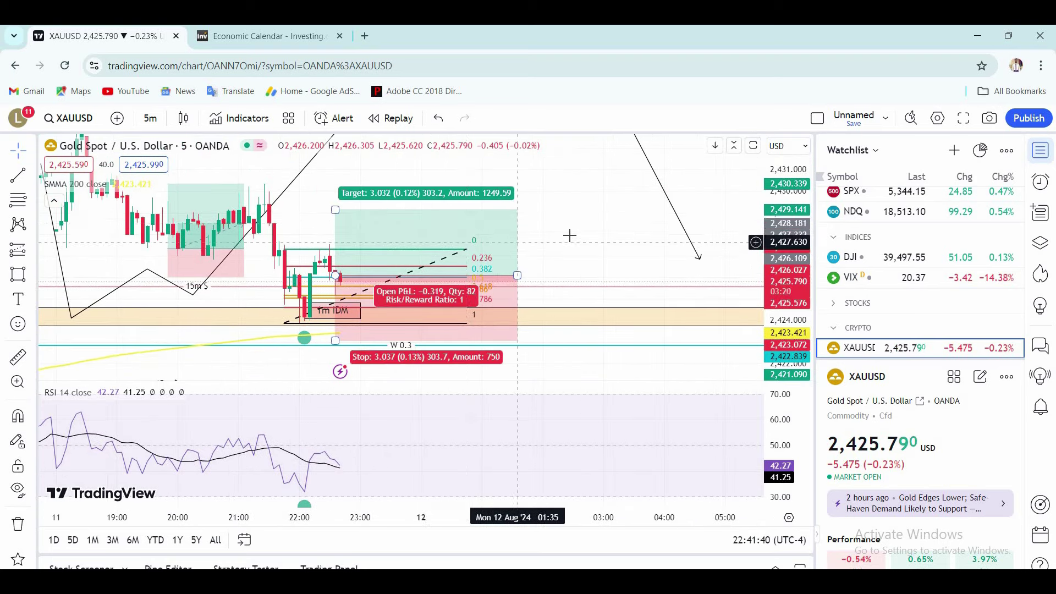
{"action": "left_click_drag", "start_coordinate": [557, 295], "coordinate": [573, 295]}
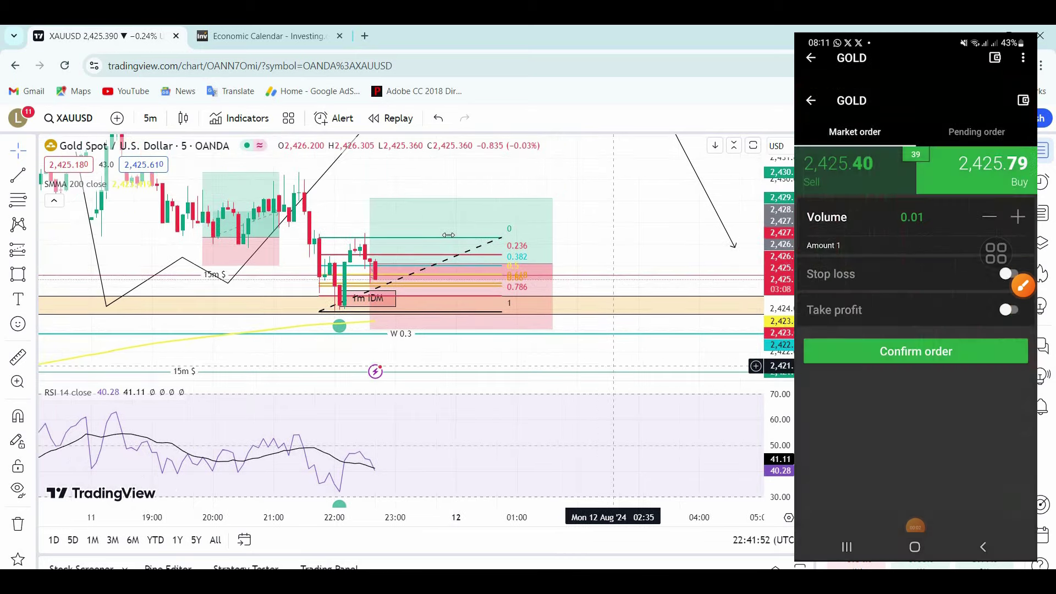
{"action": "scroll", "coordinate": [688, 229], "scroll_direction": "down", "scroll_amount": 3}
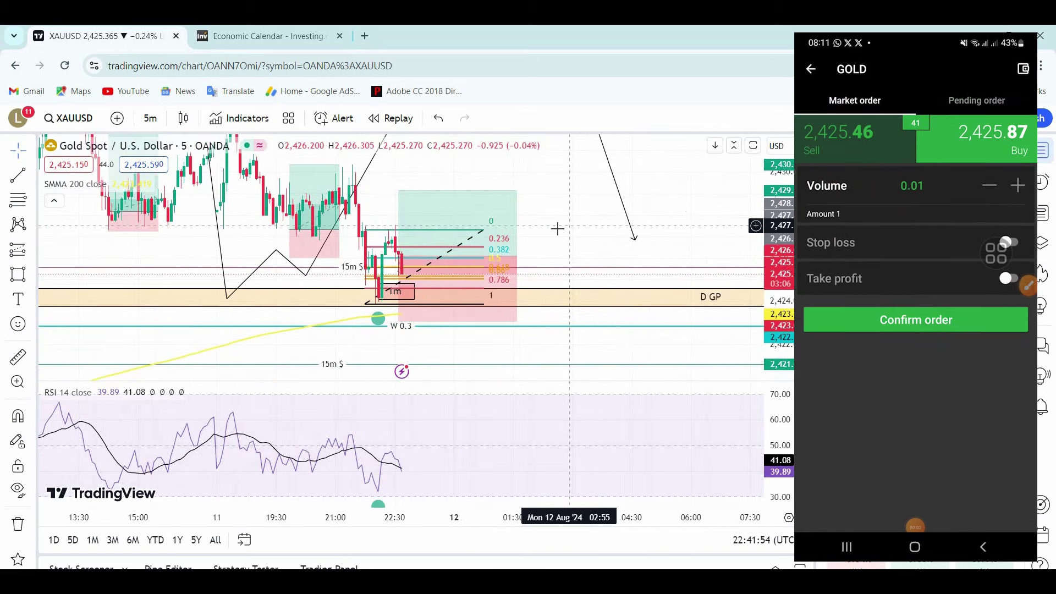
- In the mobile trading app, enable stop loss and take profit on the open 0.01 gold buy position, raising the stop loss to 2425.08
{"action": "scroll", "coordinate": [571, 232], "scroll_direction": "up", "scroll_amount": 2}
{"action": "scroll", "coordinate": [584, 311], "scroll_direction": "up", "scroll_amount": 2}
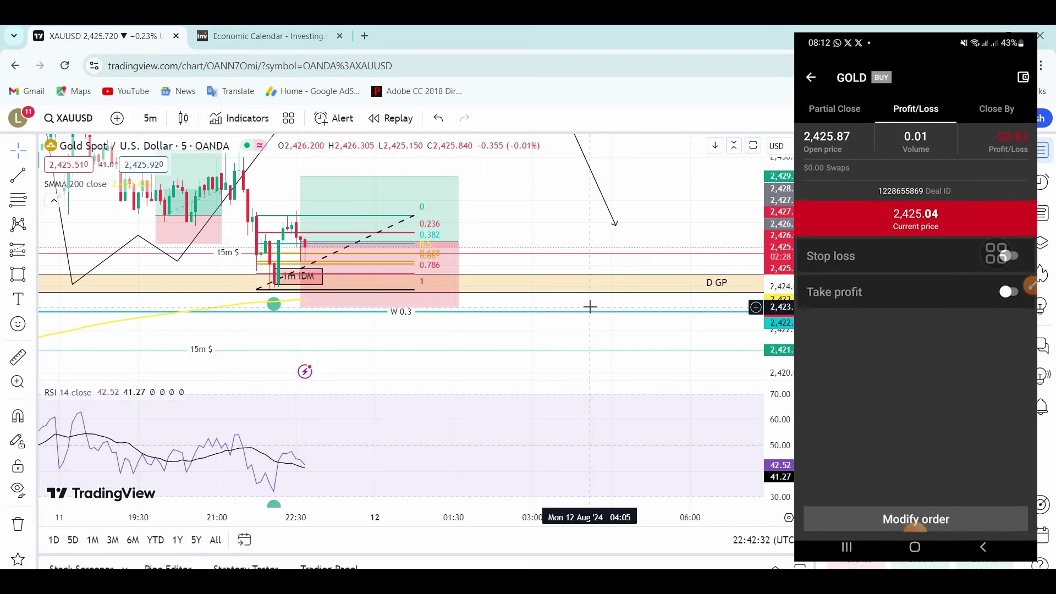
{"action": "left_click", "coordinate": [1006, 248]}
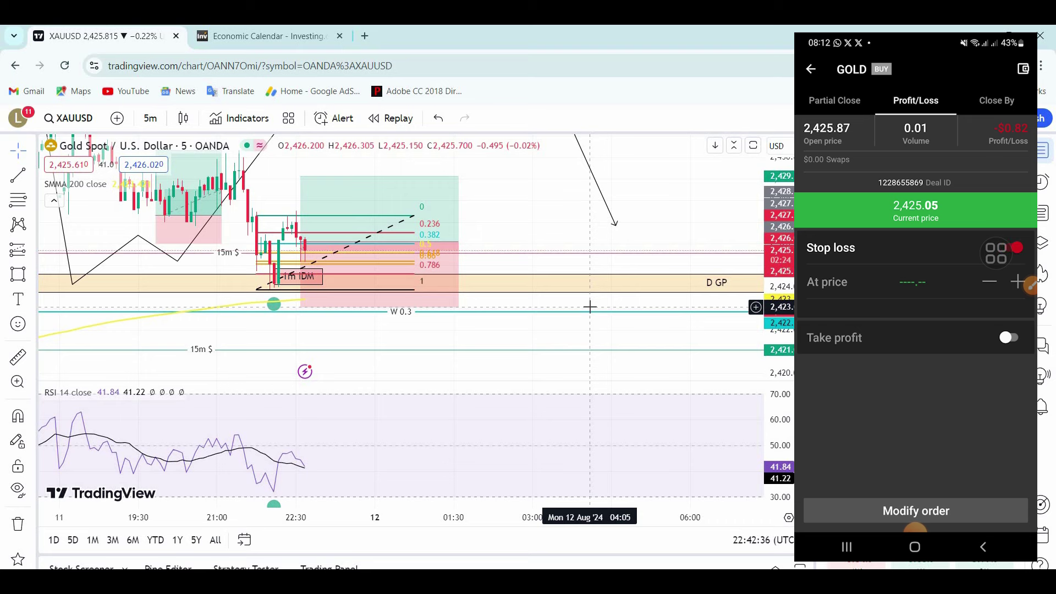
{"action": "left_click", "coordinate": [1008, 338]}
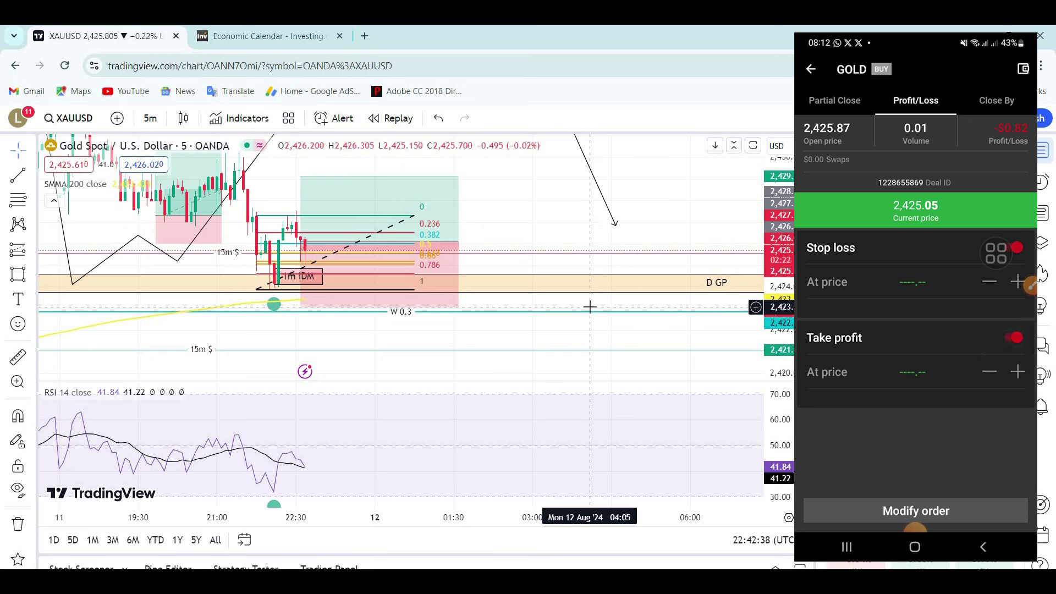
{"action": "left_click", "coordinate": [1018, 281]}
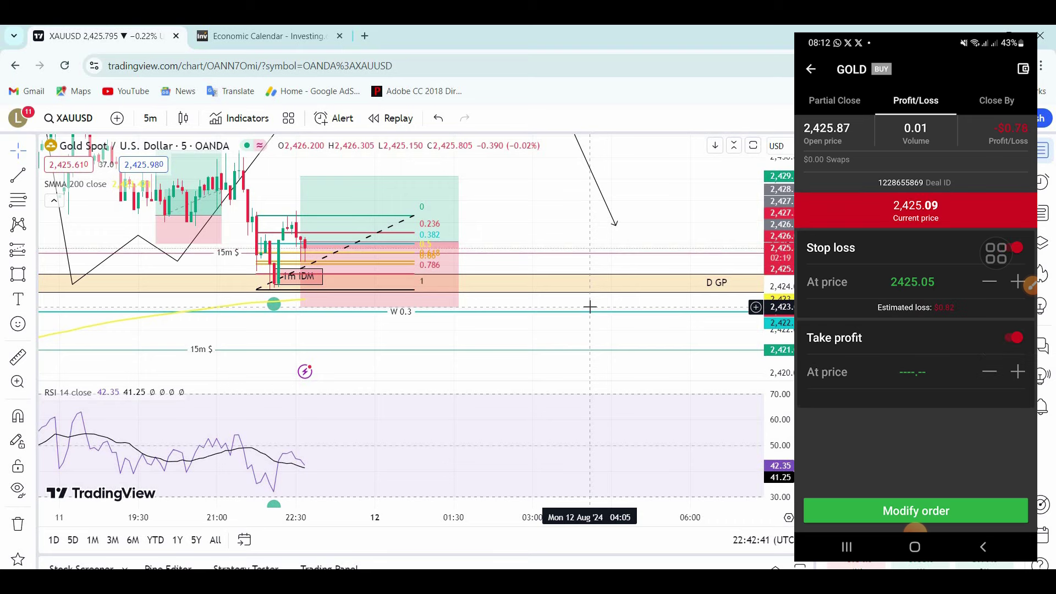
{"action": "left_click_drag", "start_coordinate": [1029, 285], "coordinate": [1022, 211]}
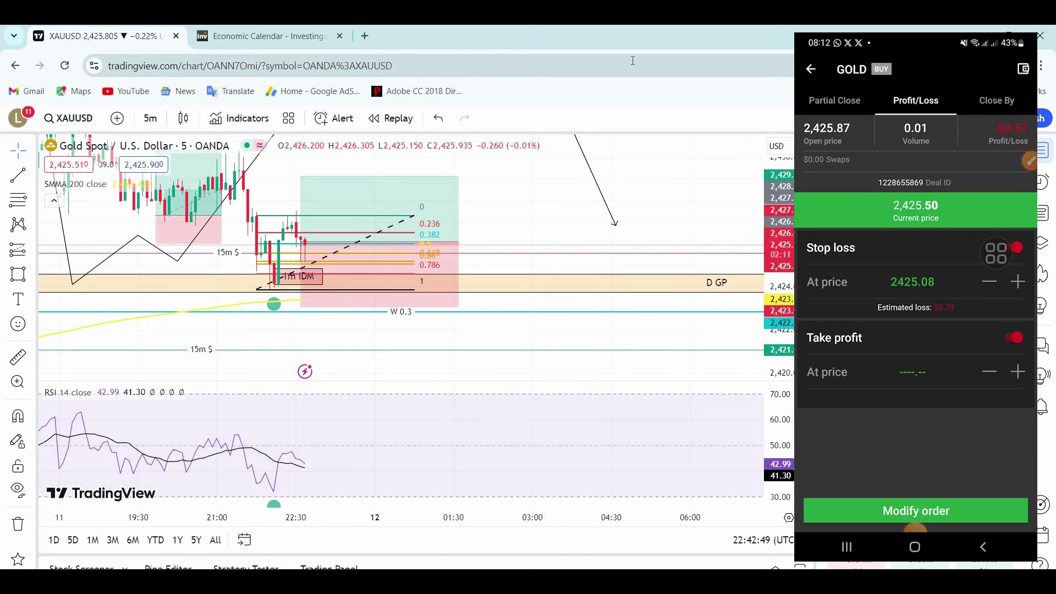
- Enter 2423.07 as the gold buy position's stop loss price and apply the order modification
{"action": "left_click", "coordinate": [912, 372]}
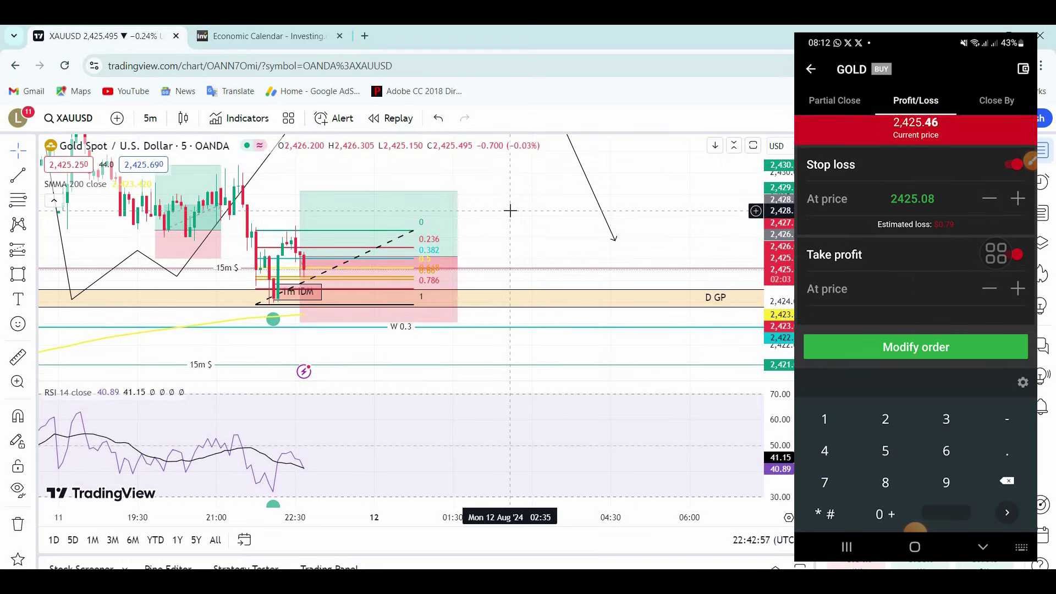
{"action": "type", "text": "2423.07"}
{"action": "key", "text": "Return"}
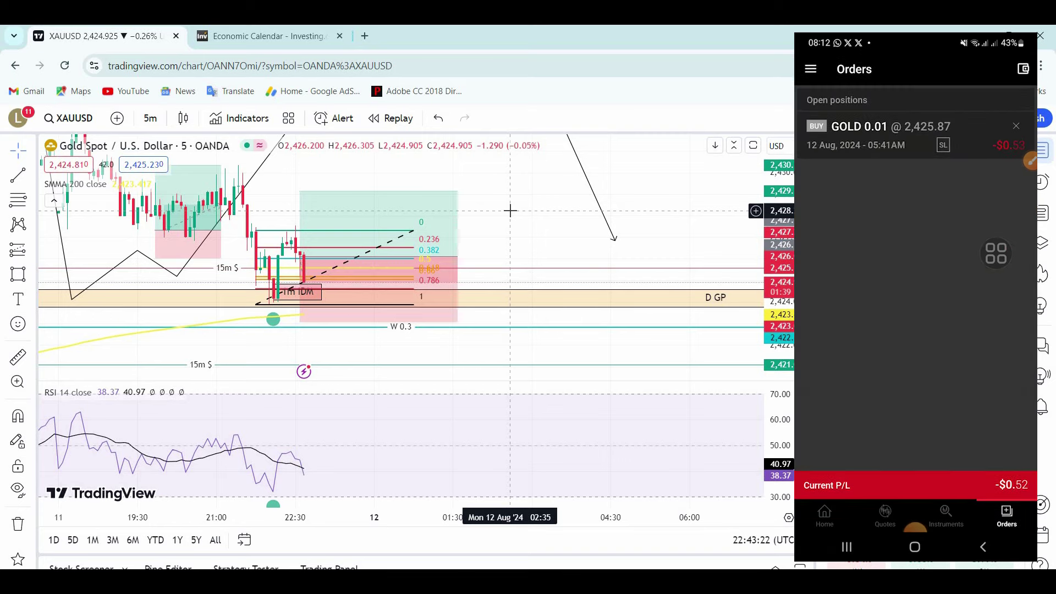
- Switch the XAUUSD chart from the 5-minute to the 1-minute interval
{"action": "left_click_drag", "start_coordinate": [507, 213], "coordinate": [635, 178]}
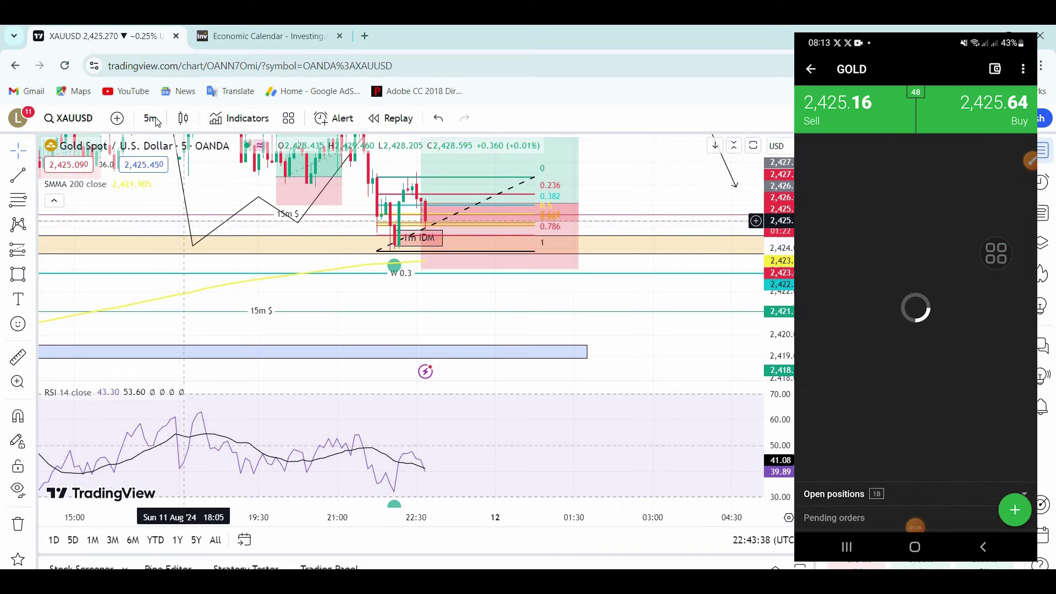
{"action": "scroll", "coordinate": [192, 225], "scroll_direction": "up", "scroll_amount": 2}
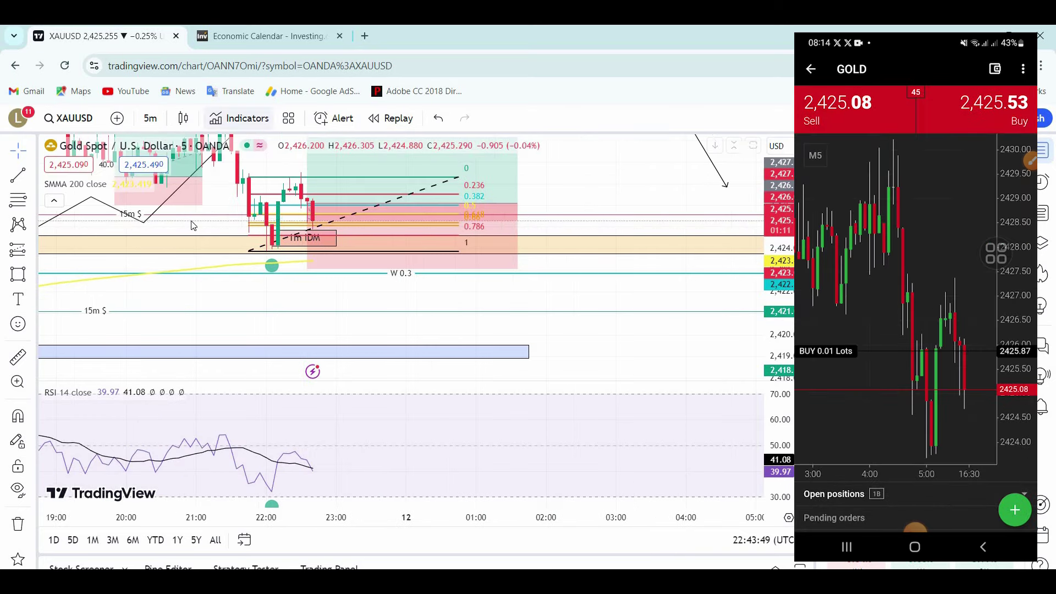
{"action": "type", "text": "1"}
{"action": "key", "text": "Return"}
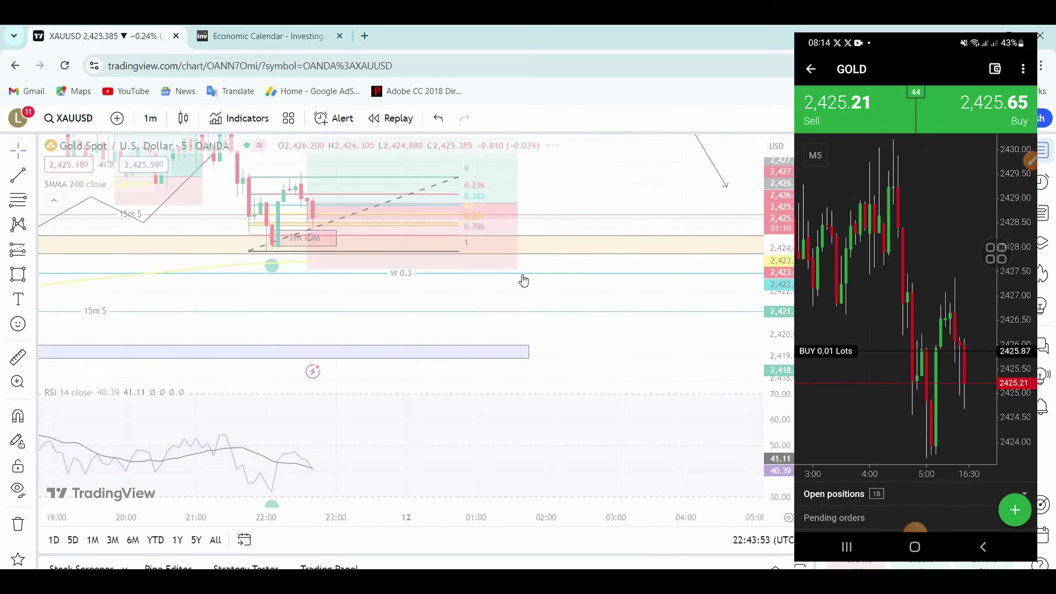